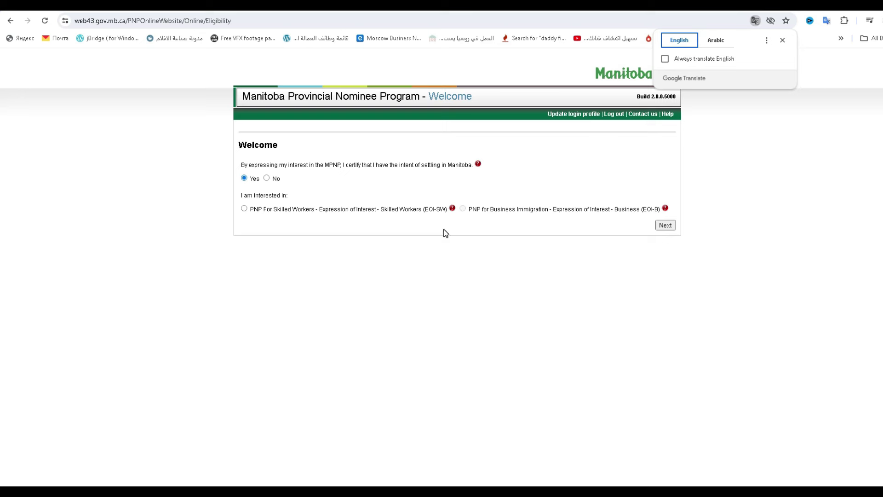
Step: Choose the EOI-SW skilled worker option and answer No to the Canadian spouse, pending application and previous MPNP refusal questions
left_click(244, 209)
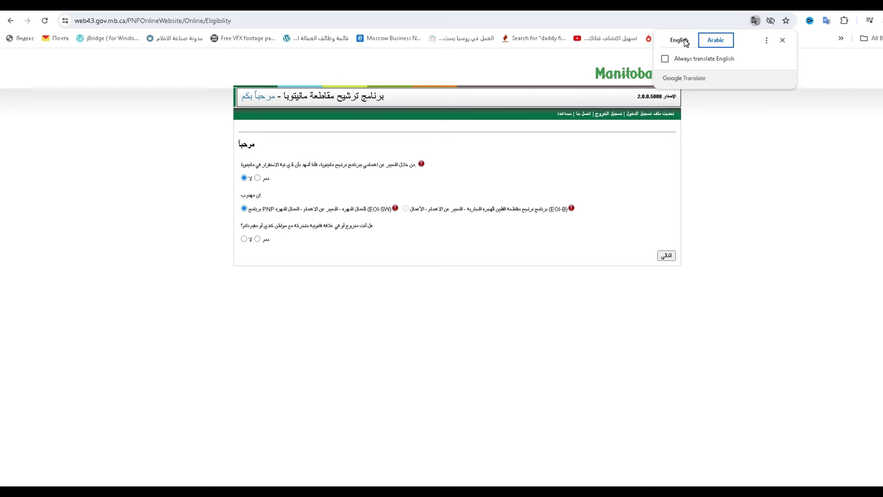
left_click(684, 41)
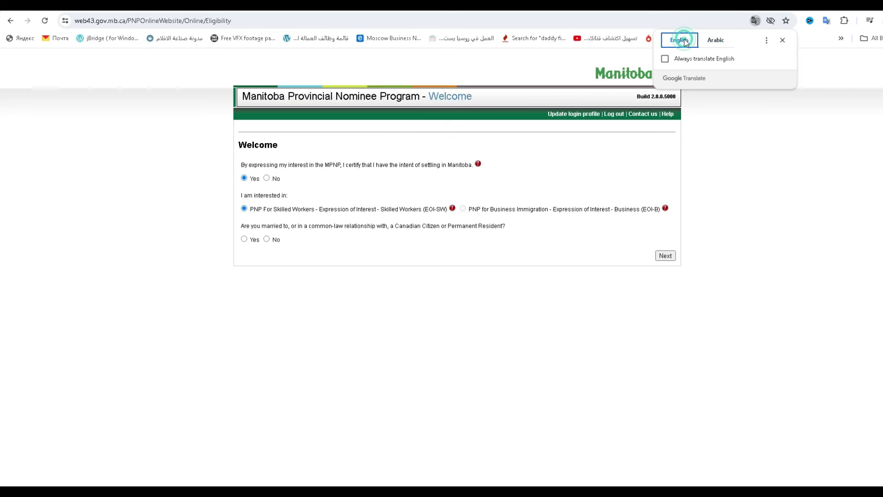
left_click(267, 239)
left_click(268, 270)
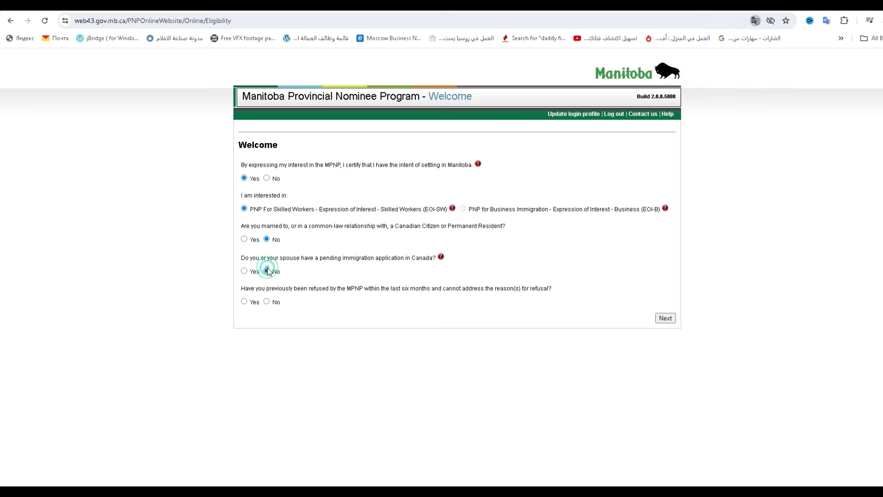
left_click(756, 21)
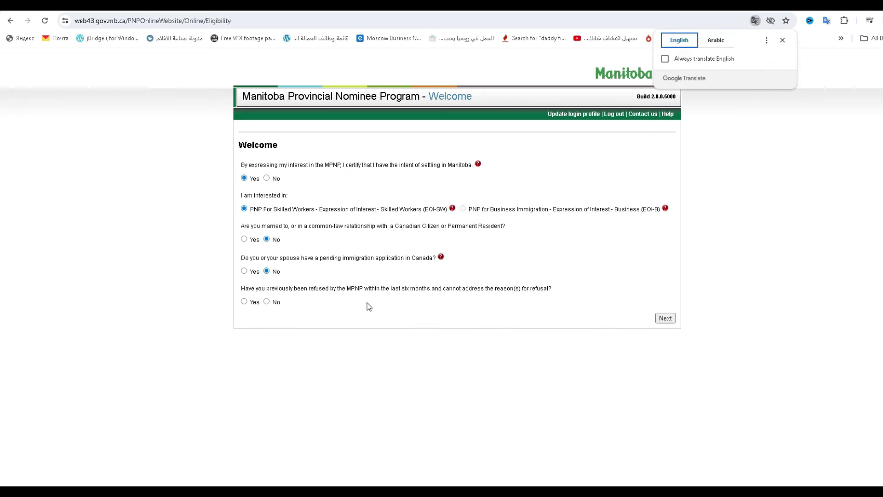
left_click(267, 302)
Step: Set the country of residence to Egypt and show the form in English again
left_click(416, 321)
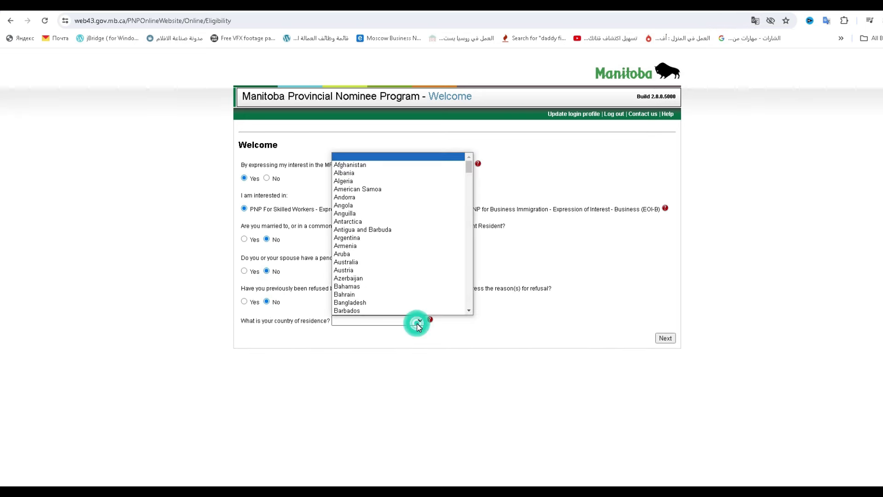
left_click_drag(470, 166, 466, 200)
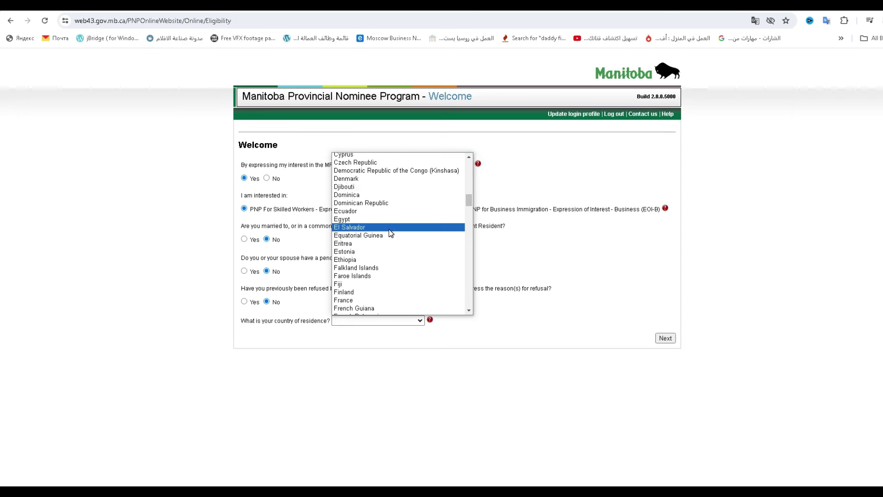
left_click(345, 219)
left_click(667, 42)
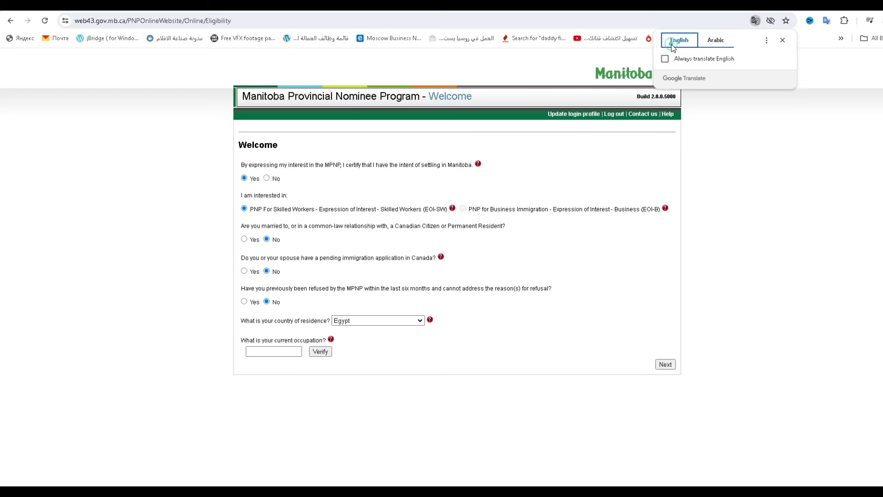
Step: Look through Manitoba's in-demand occupations list for the code of the current occupation
left_click(272, 353)
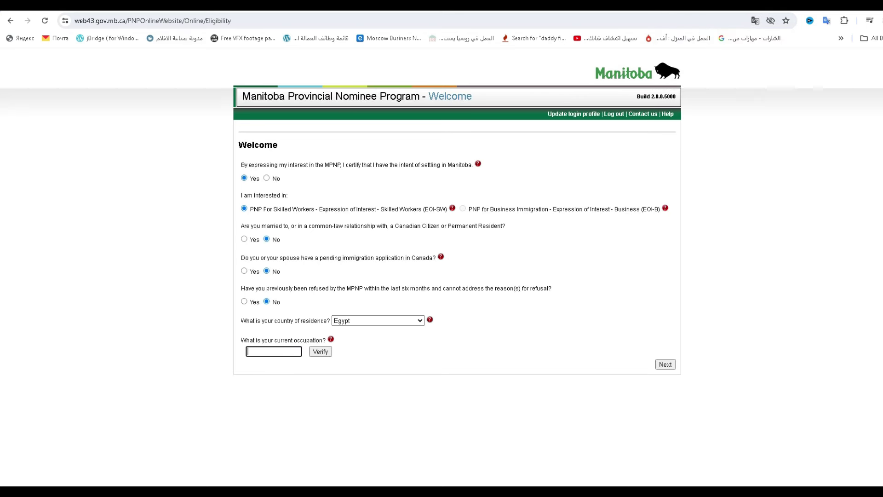
left_click(211, 6)
scroll(338, 164, "up", 6)
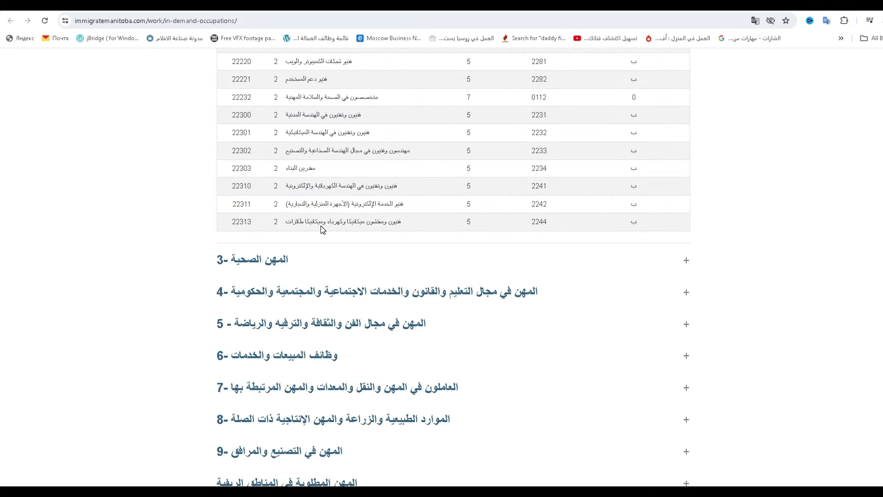
scroll(321, 225, "up", 2)
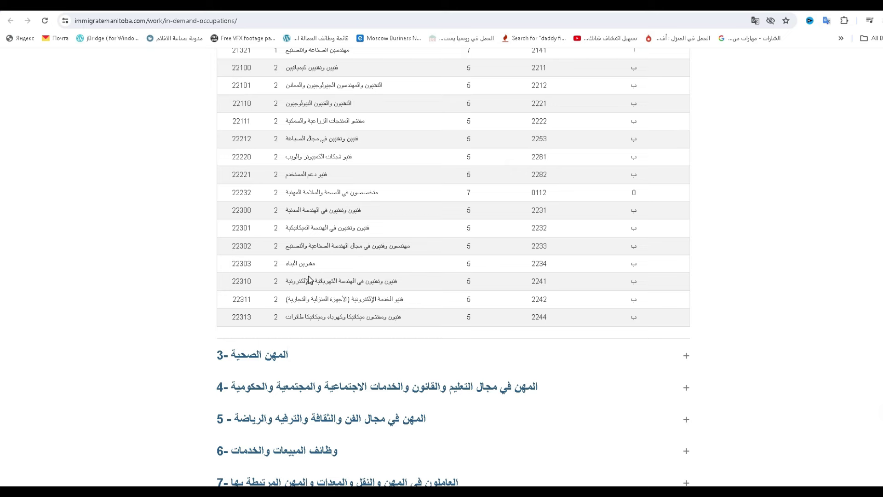
scroll(308, 279, "down", 4)
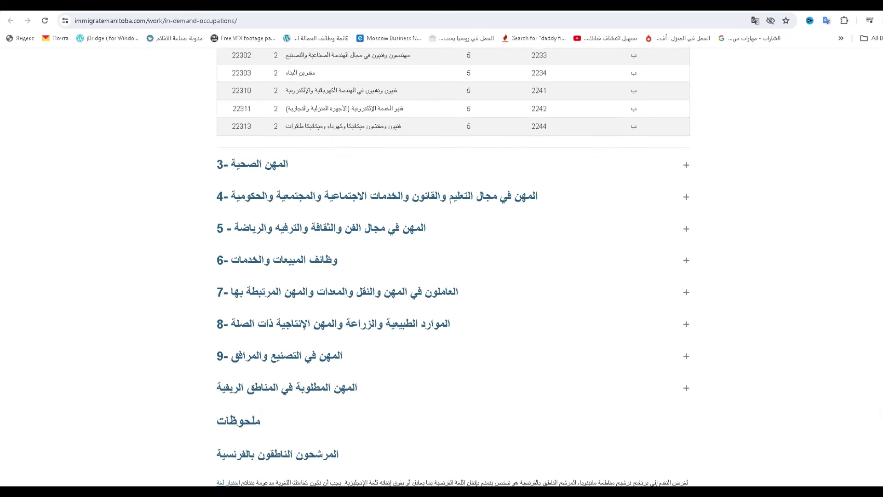
key("ctrl+Tab")
key("ctrl+Tab")
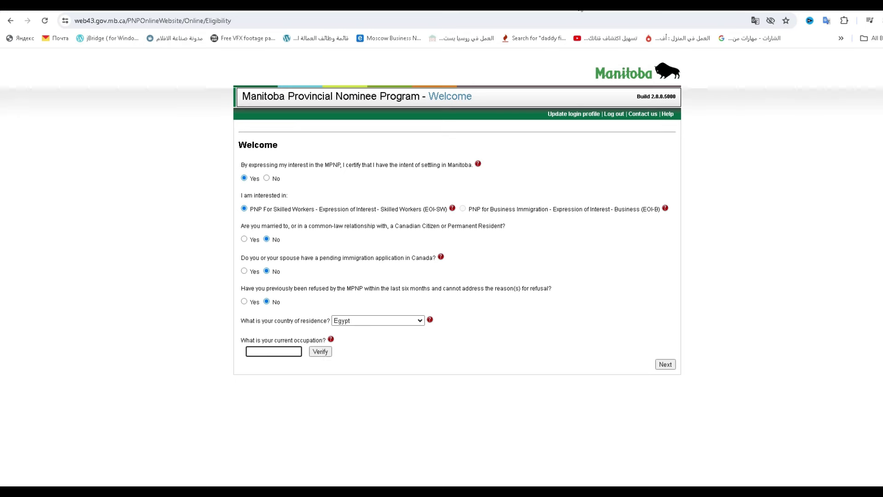
left_click(580, 10)
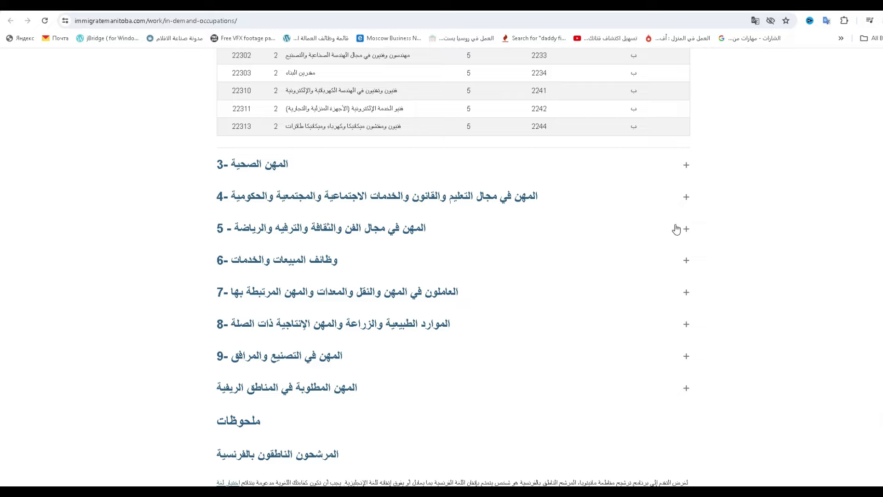
scroll(676, 229, "up", 6)
Step: Enter 22311 as the current occupation code on the eligibility form and verify it
key("ctrl+Tab")
key("BackSpace")
key("BackSpace")
type("311")
key("Return")
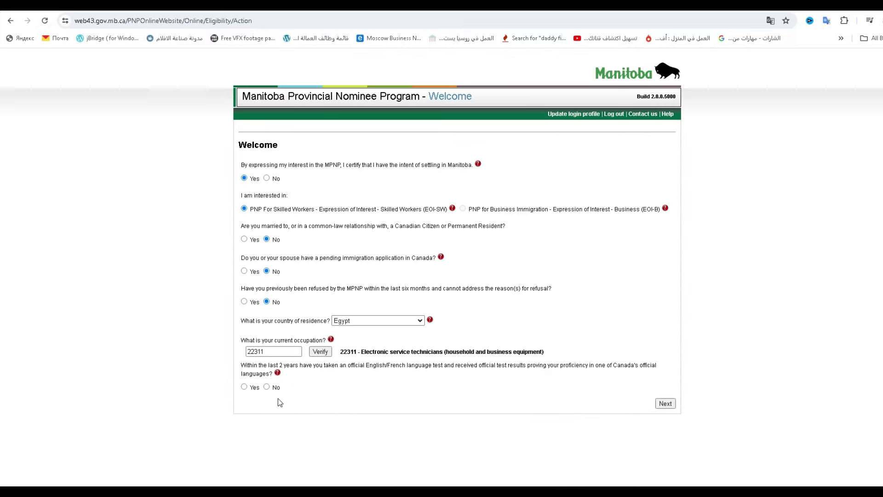
Step: Check the language test question in Arabic, switch back to English, and answer Yes to it
left_click(770, 21)
left_click(721, 40)
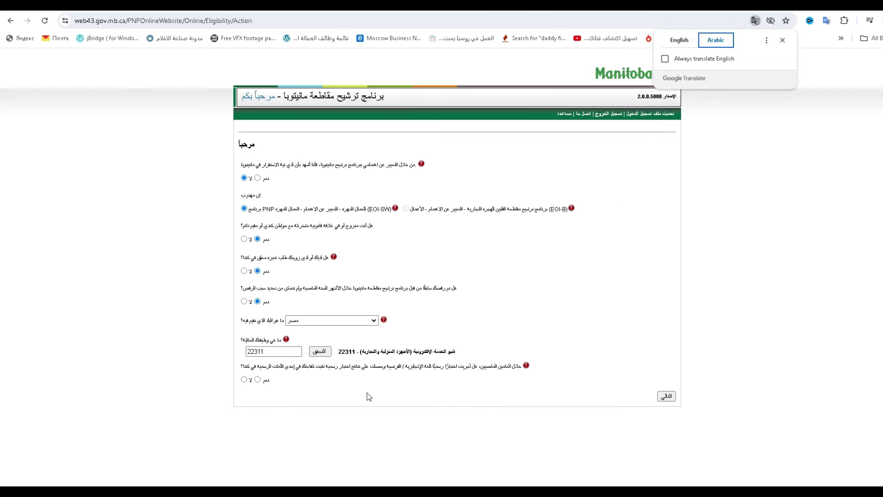
left_click(676, 45)
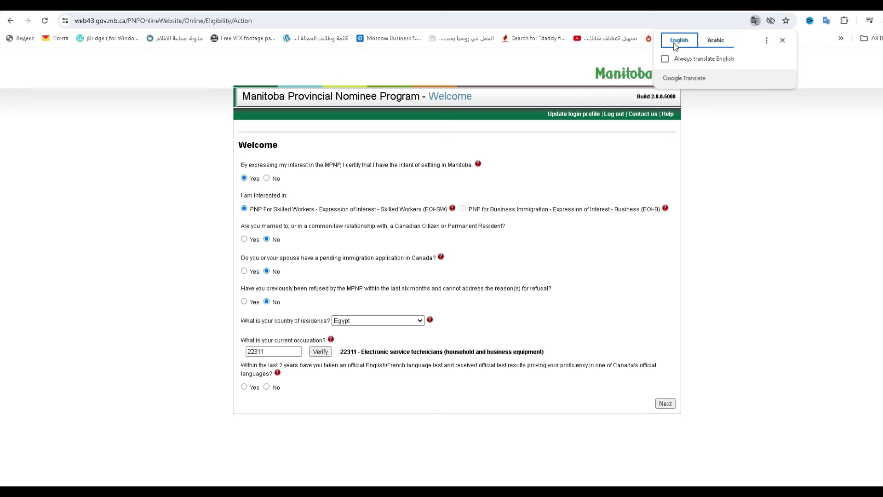
left_click(243, 386)
Step: Select PTE as the language test and view its listening score ranges
left_click(454, 406)
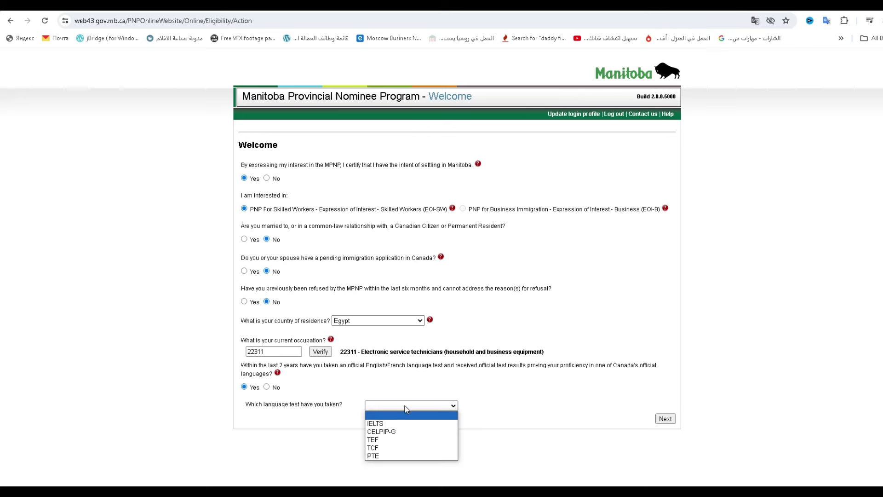
left_click(378, 456)
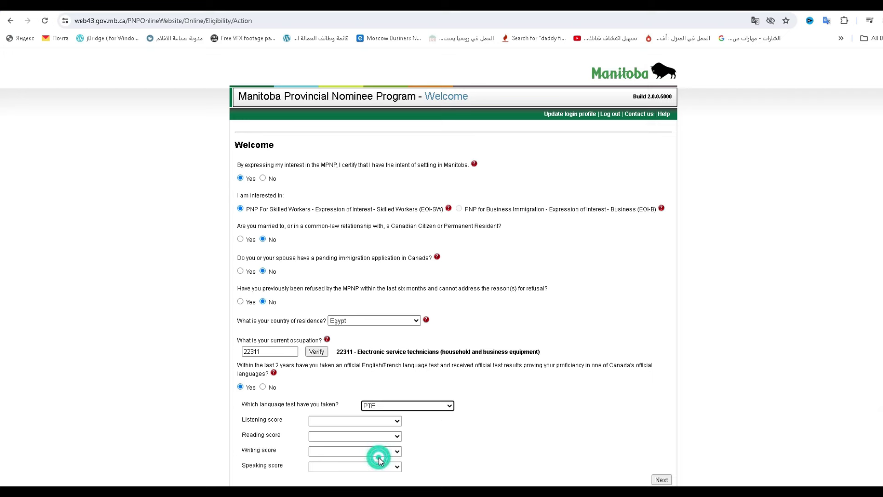
left_click(399, 413)
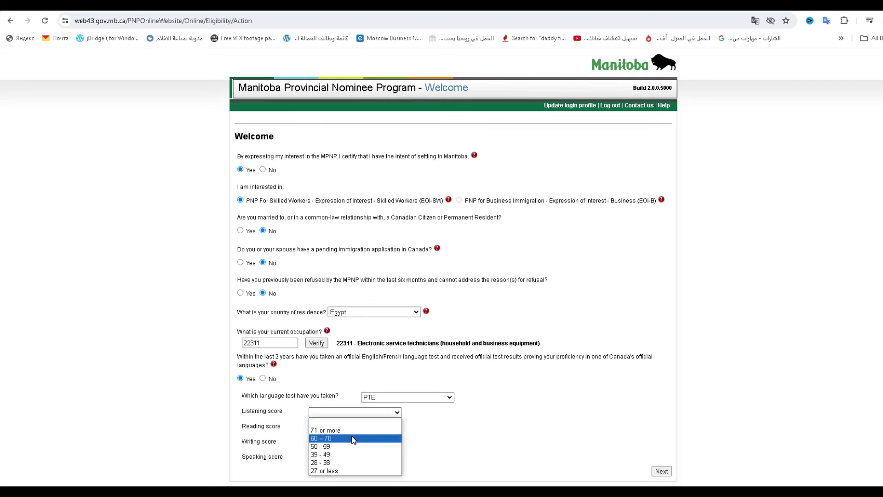
Step: Set the language test to IELTS with scores of 5.0 for listening, 5.5 for reading, 5.0 for writing and 5.0 for speaking
left_click(448, 398)
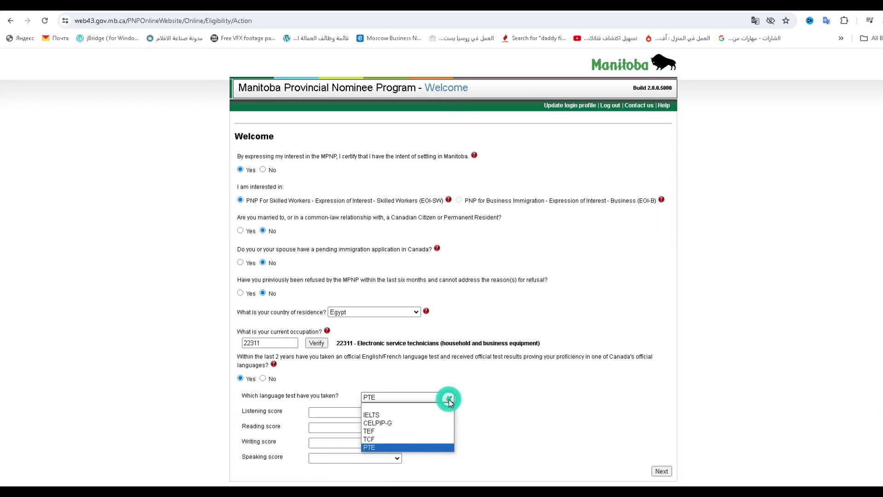
left_click(411, 416)
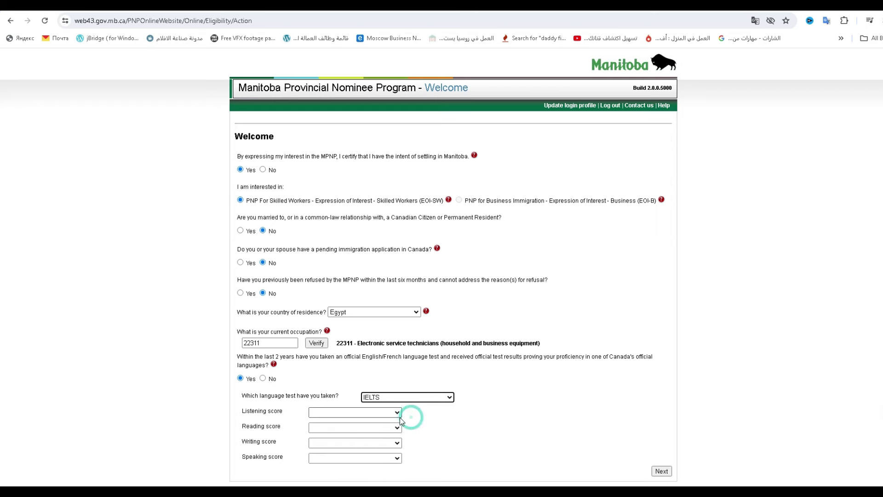
left_click(399, 417)
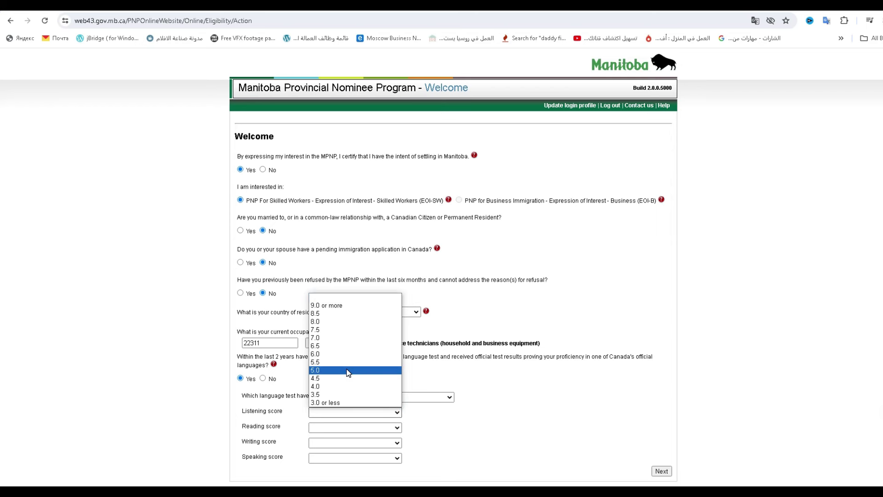
left_click(346, 369)
left_click(396, 428)
left_click(350, 377)
left_click(396, 443)
left_click(350, 401)
left_click(399, 458)
left_click(350, 416)
Step: Submit the eligibility answers and accept the notice that the EOI-SW choice is final
left_click(659, 472)
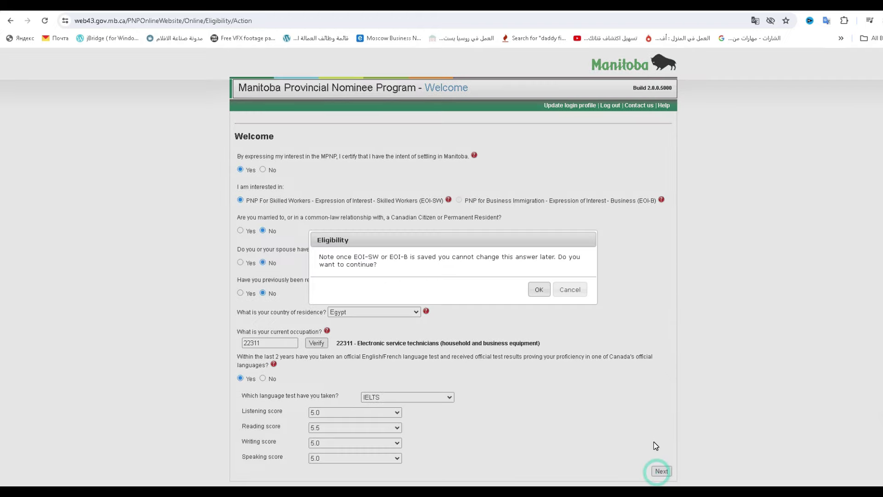
left_click(539, 289)
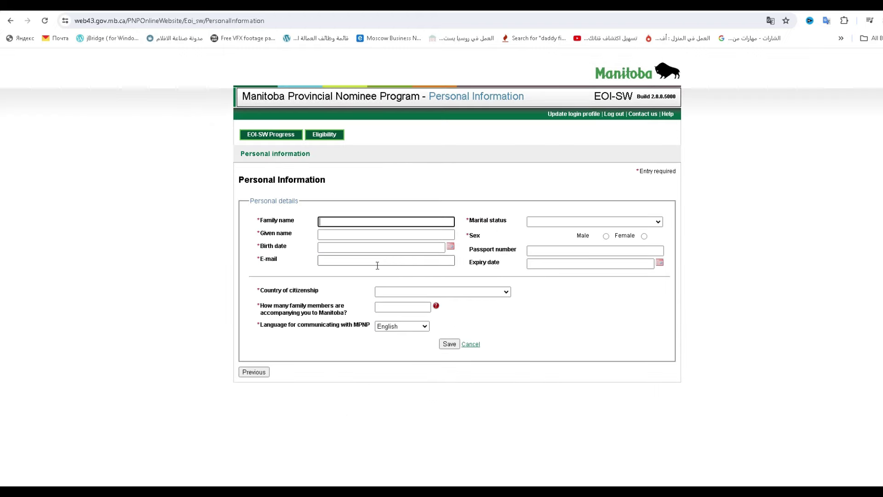
Step: Translate the Personal Information page into Arabic and review the marital status and MPNP communication language options
left_click(770, 20)
left_click(711, 41)
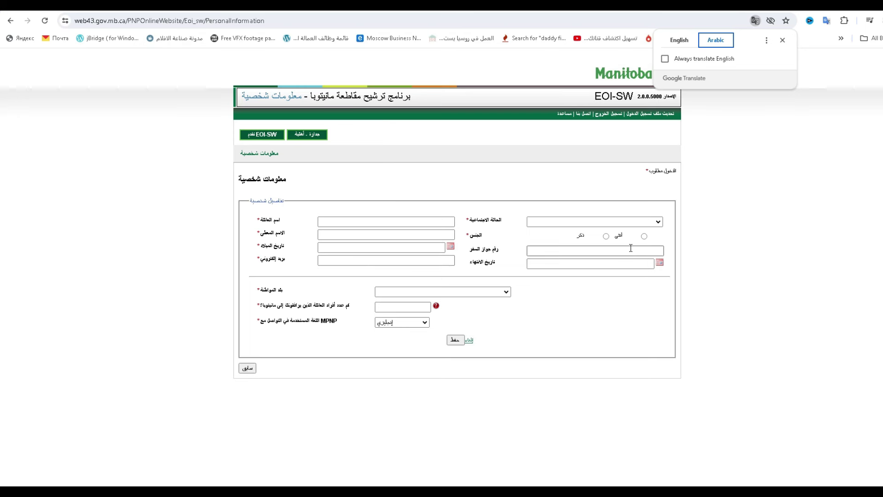
left_click(663, 225)
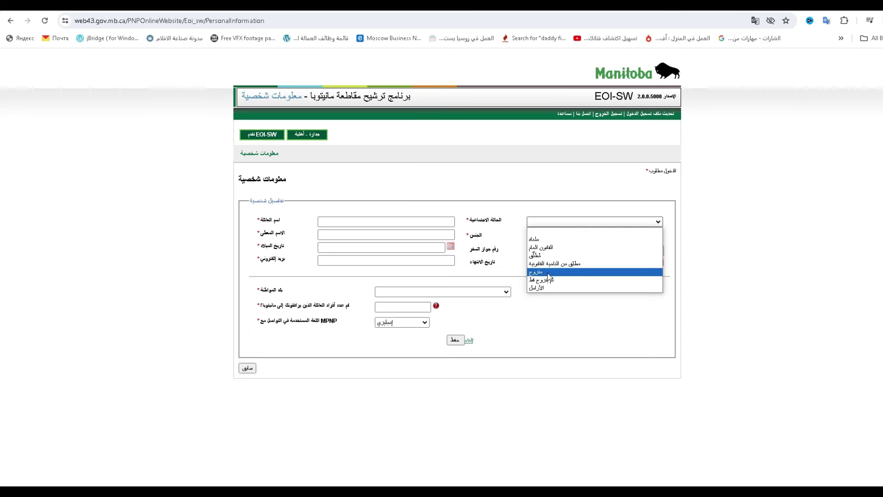
left_click(544, 305)
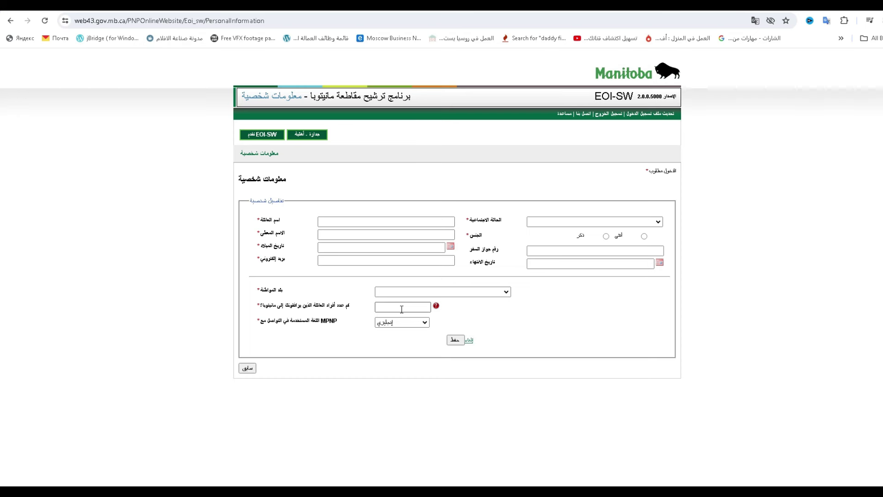
left_click(426, 324)
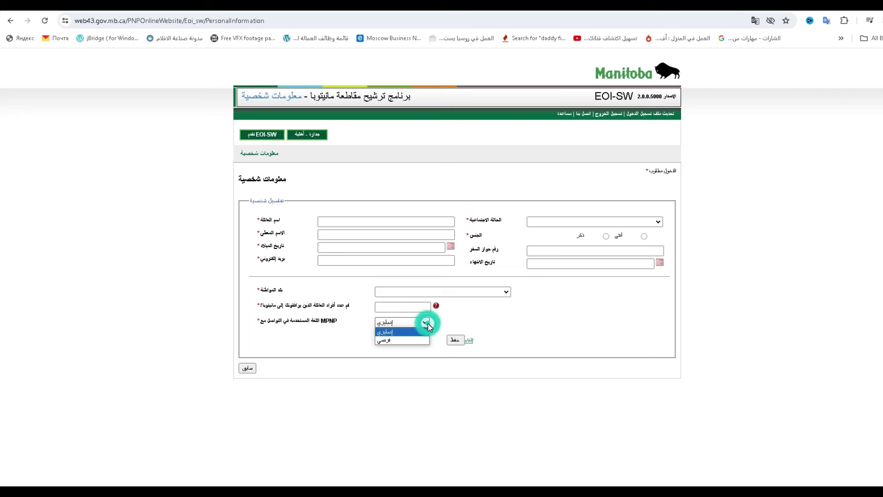
left_click(427, 324)
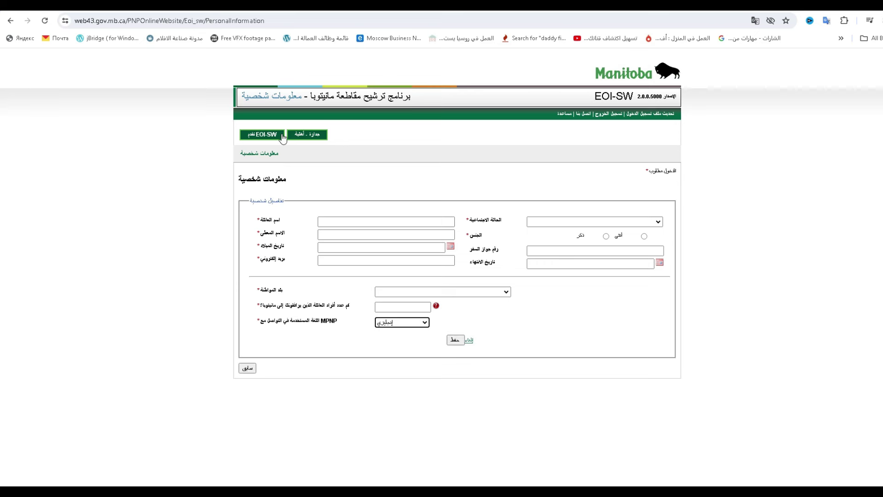
Step: Review the saved answers on the Eligibility page and open the EOI-SW Progress page
left_click(308, 138)
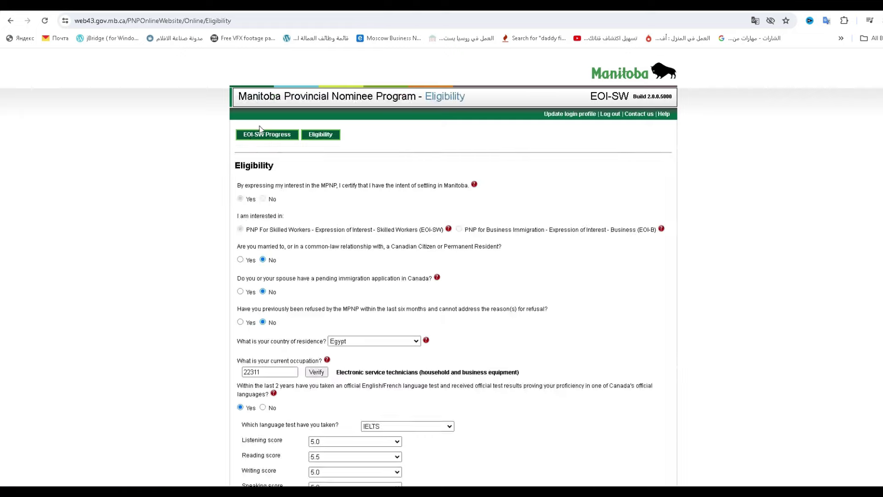
scroll(327, 213, "down", 1)
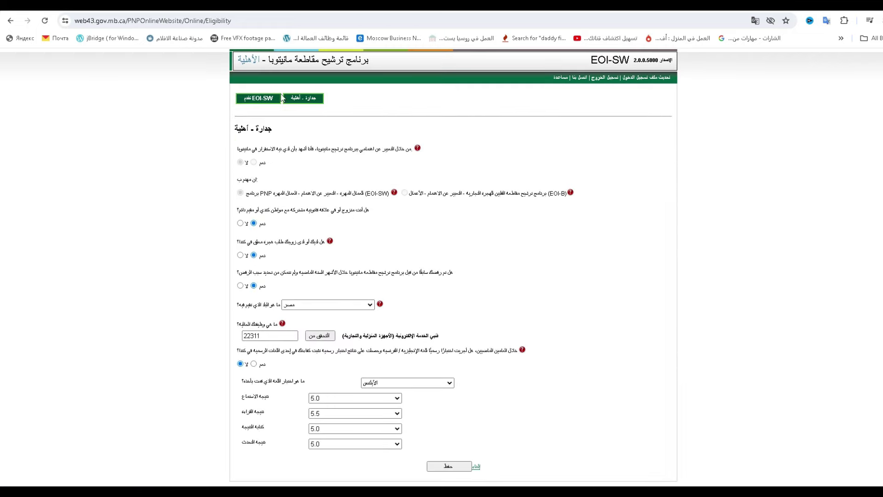
left_click(264, 100)
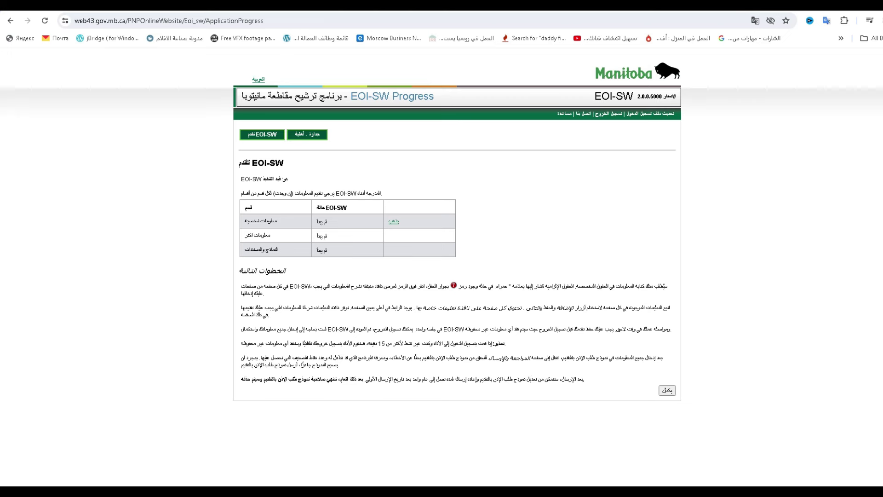
Step: Highlight the Civil engineers code 21300 in the in-demand occupations list and return to the EOI-SW Progress page
key("ctrl+Tab")
scroll(408, 142, "up", 7)
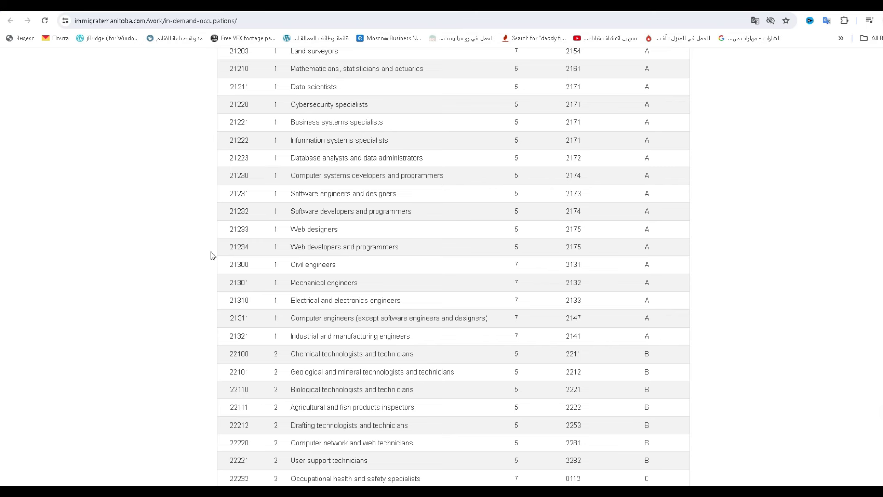
double_click(236, 268)
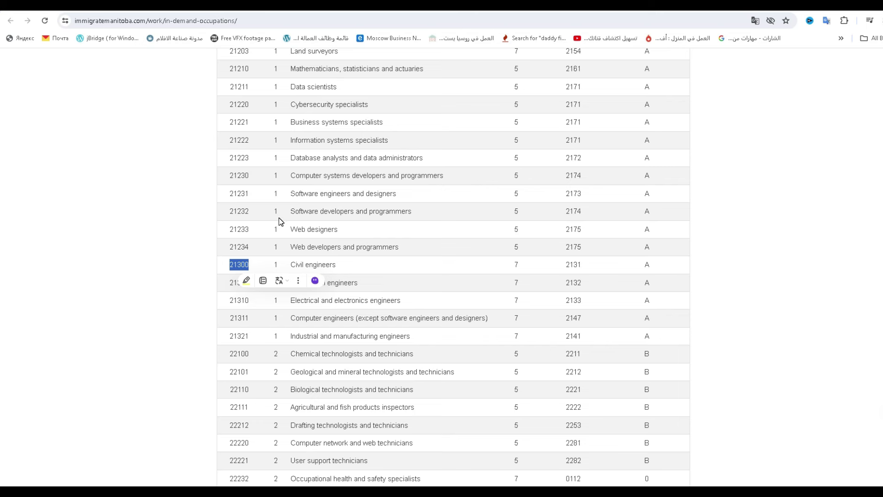
key("ctrl+Tab")
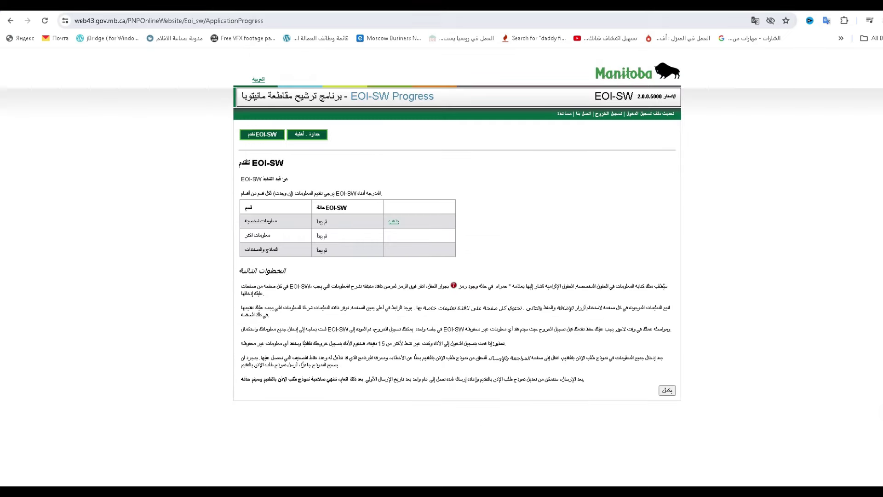
mouse_move(282, 5)
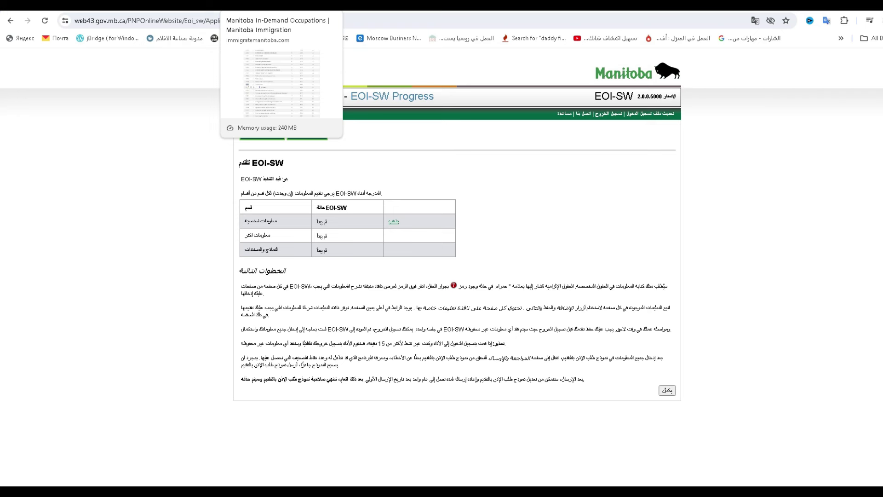